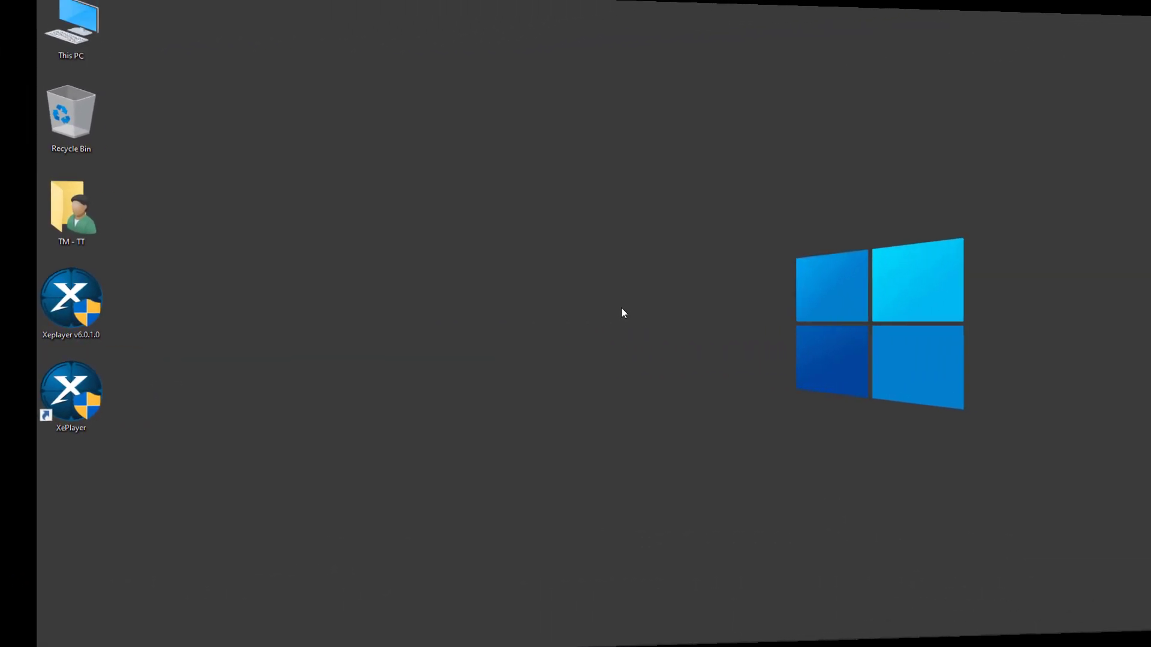
Launch XePlayer from its desktop shortcut and dismiss the graphics card driver message
mouse_move(31, 403)
mouse_down()
mouse_move(20, 393)
mouse_move(29, 383)
mouse_up()
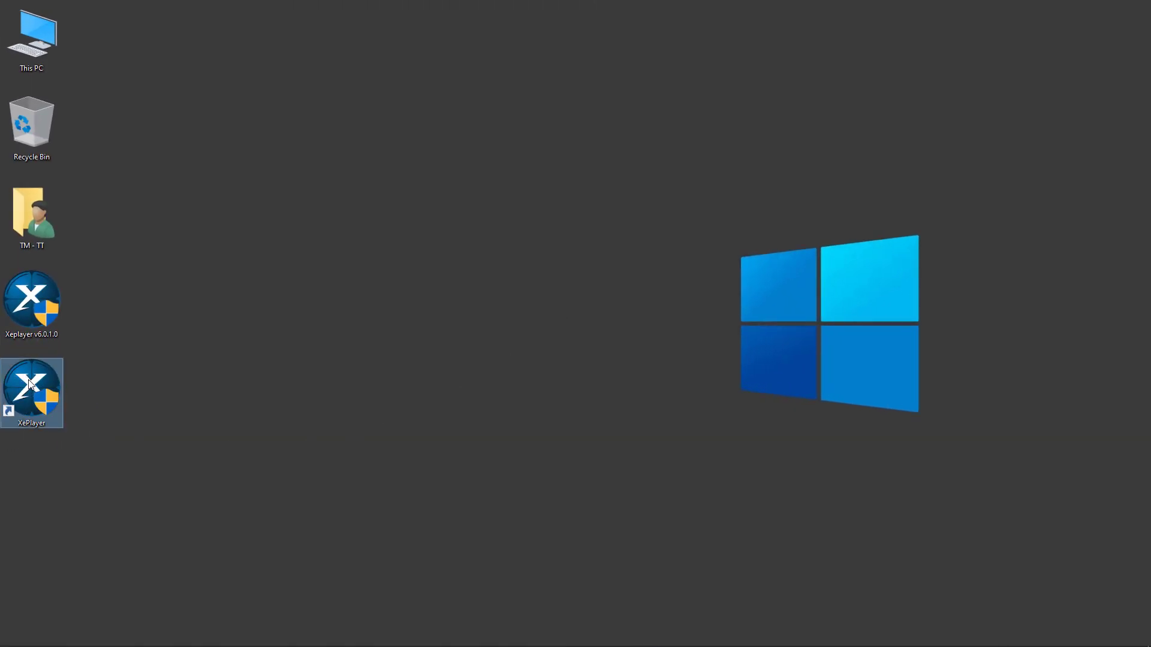
double_click(29, 384)
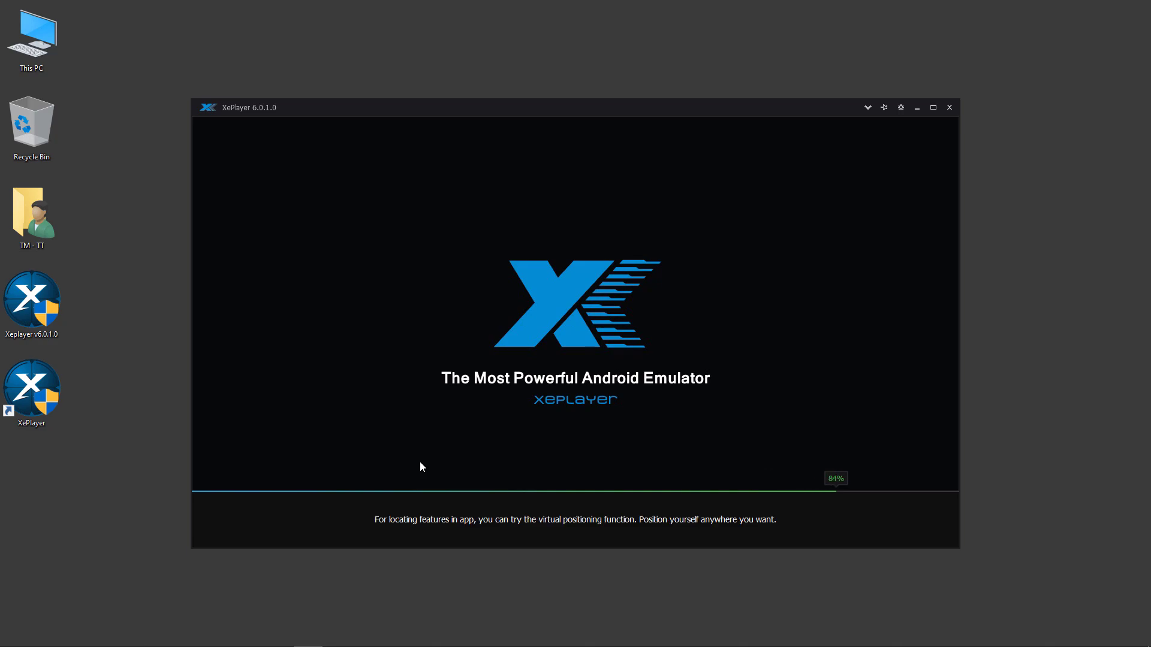
drag(568, 265, 560, 186)
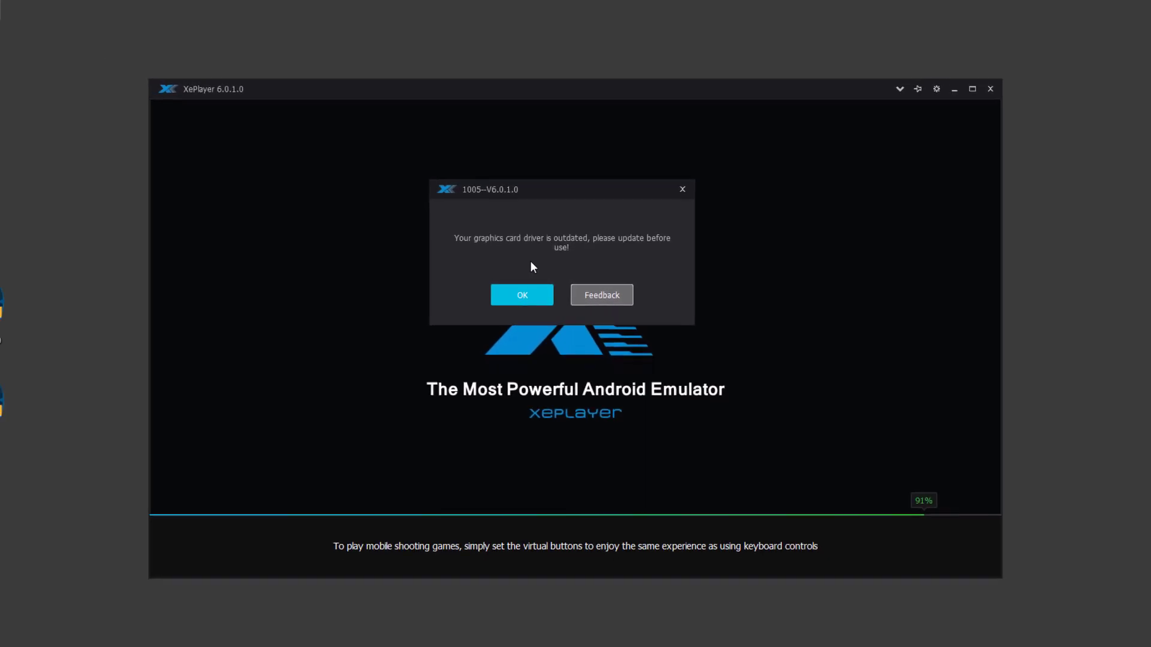
click(527, 293)
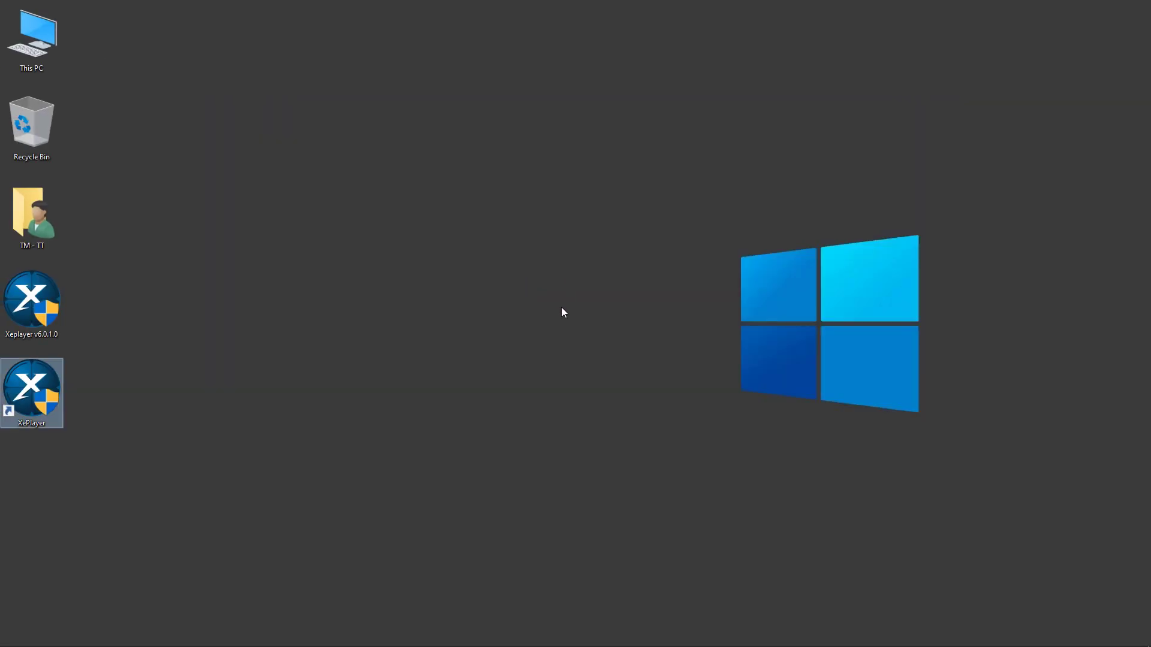
right_click(568, 290)
click(578, 317)
right_click(581, 296)
click(602, 332)
Search Windows for "graph" and open Graphics settings
click(13, 634)
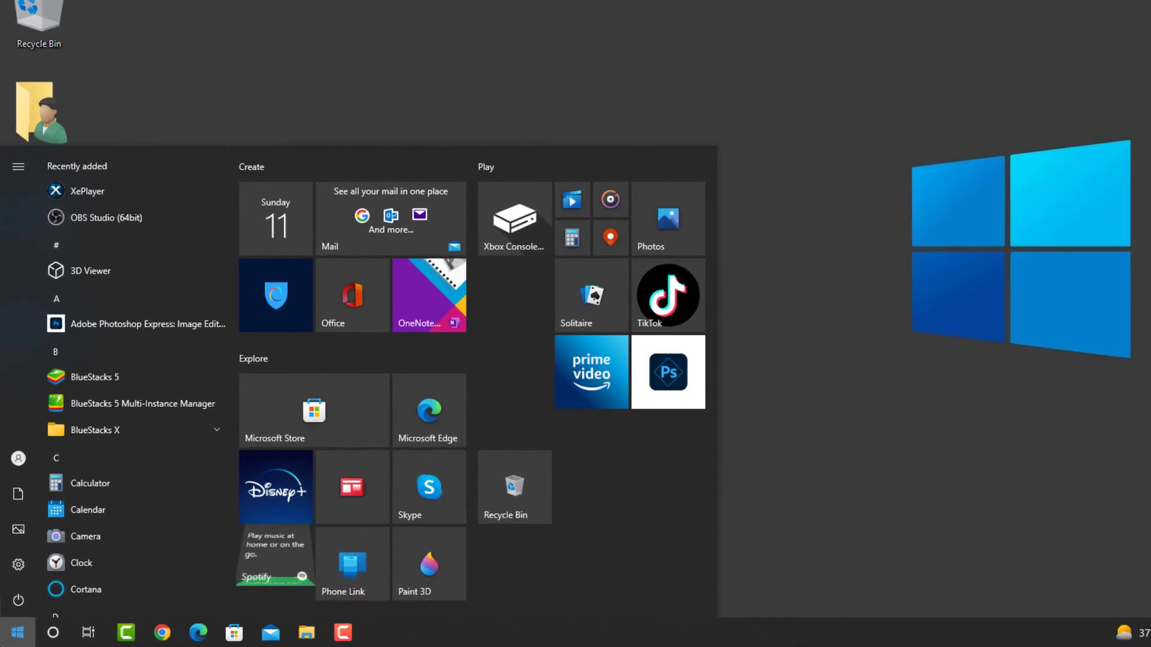
text(graph)
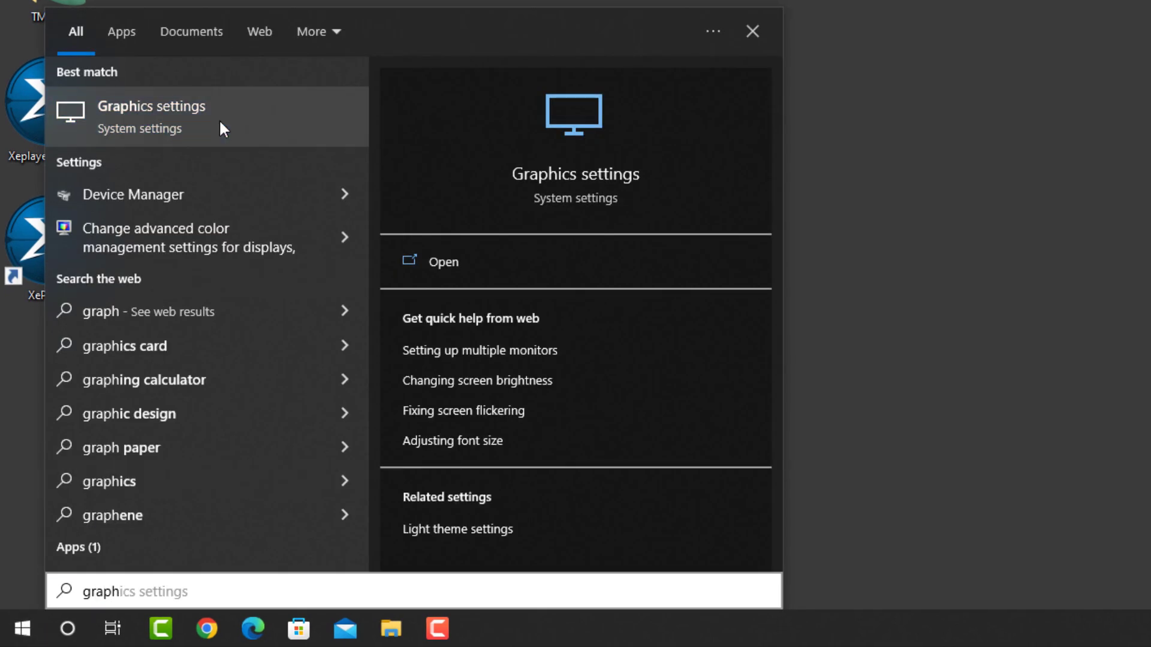
click(221, 125)
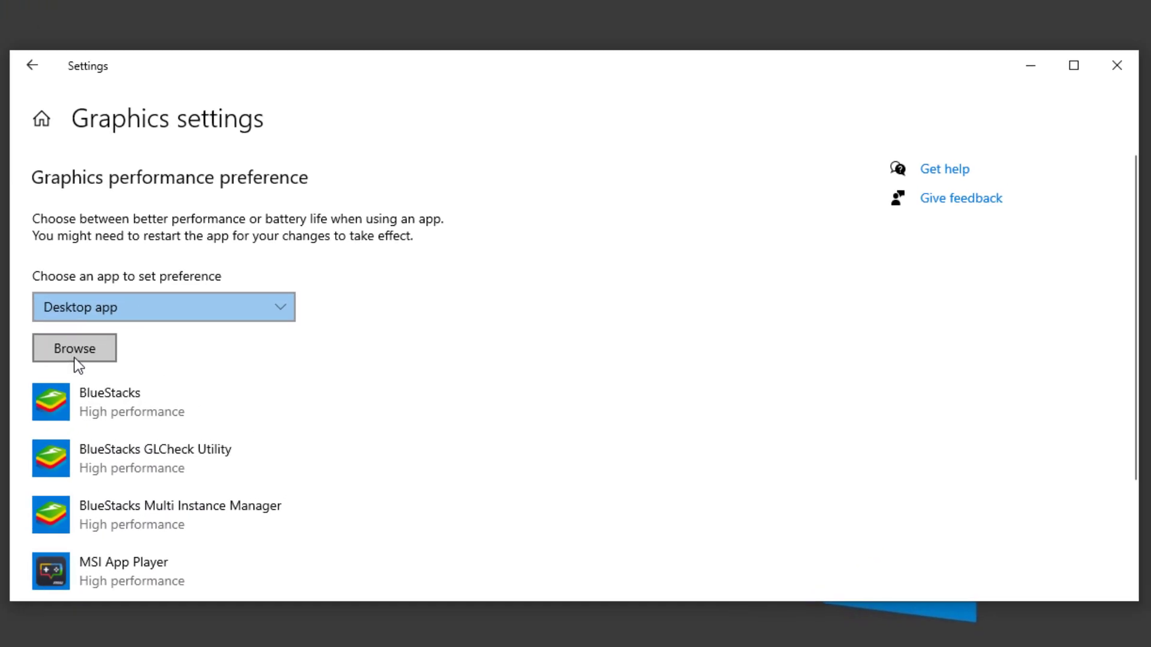
Add the XePlayer shortcut from the Desktop folder to the graphics performance preference apps
click(74, 358)
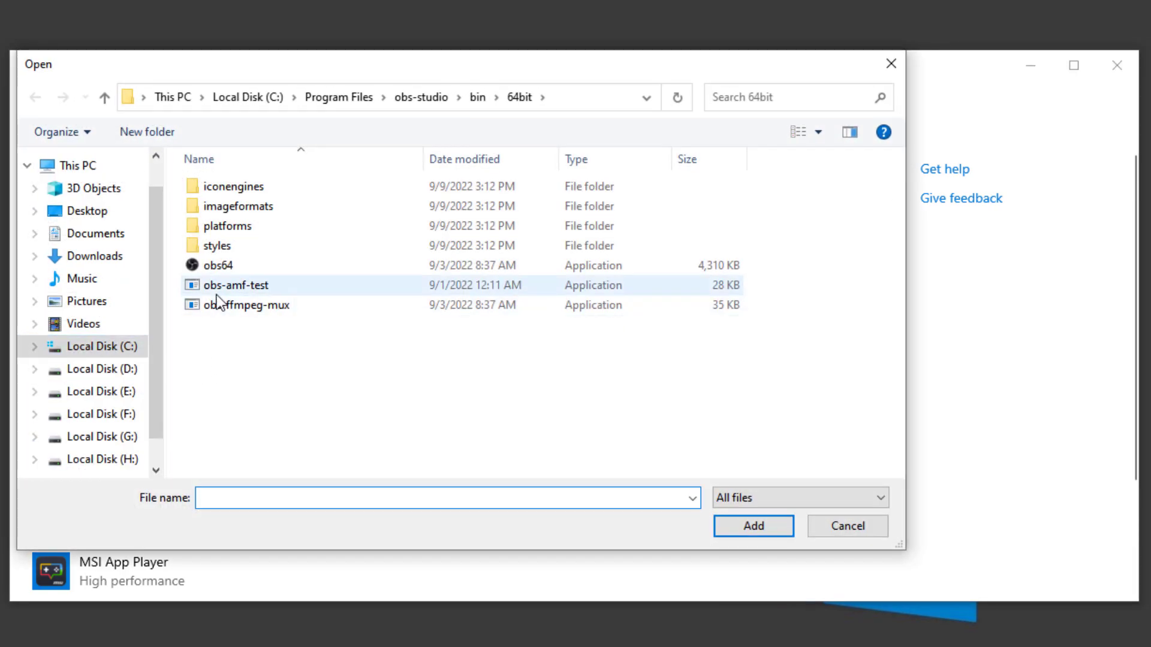
click(85, 214)
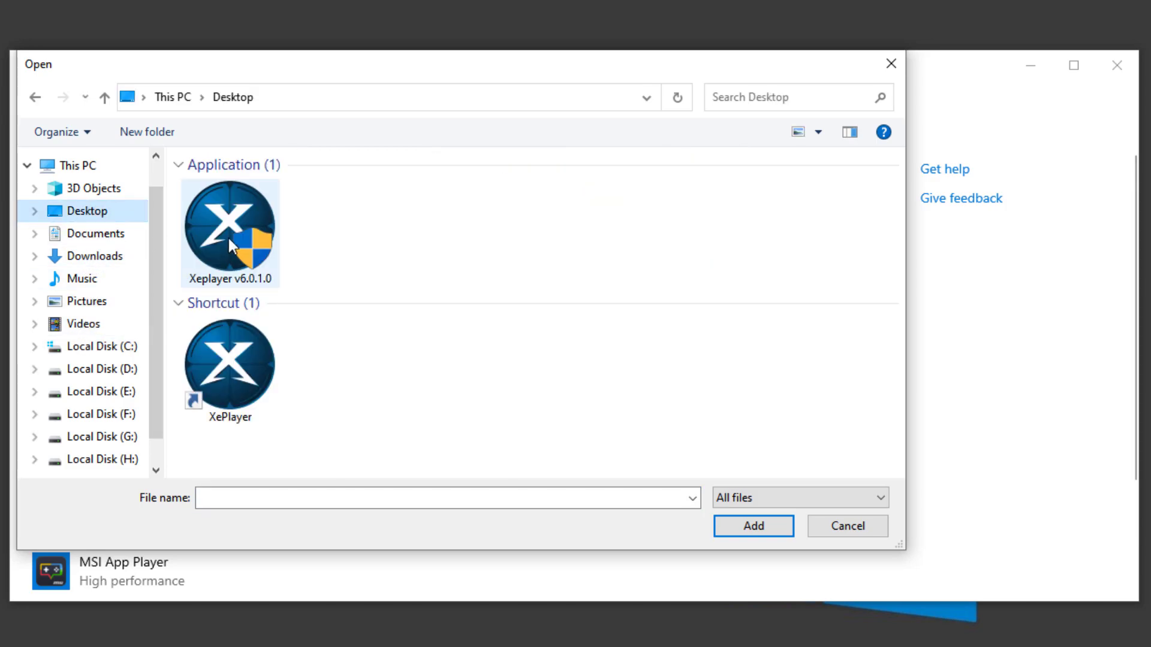
click(236, 412)
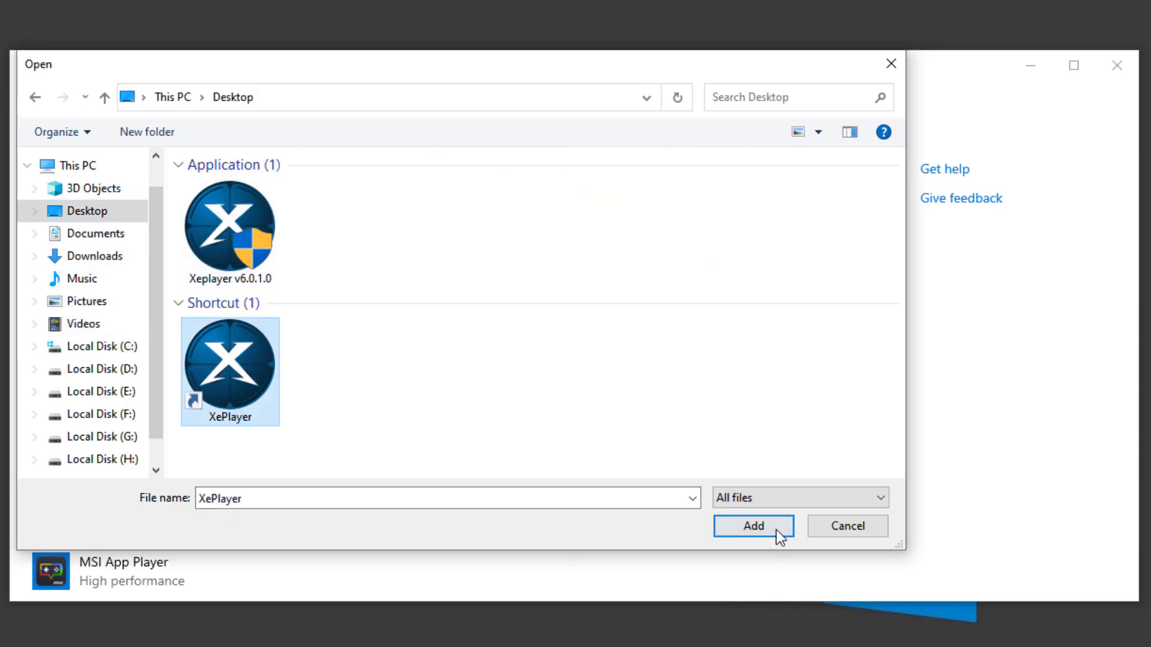
click(753, 525)
Set XePlayer's graphics preference to High performance, save it, and close Settings
click(258, 564)
click(283, 489)
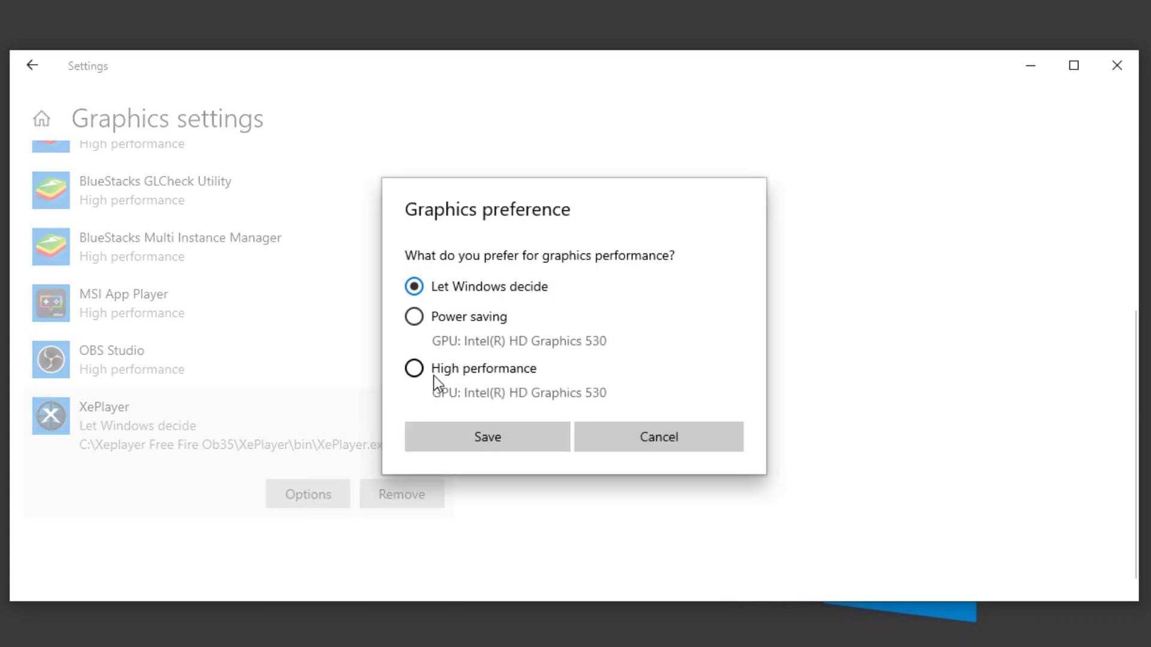
click(442, 369)
click(507, 436)
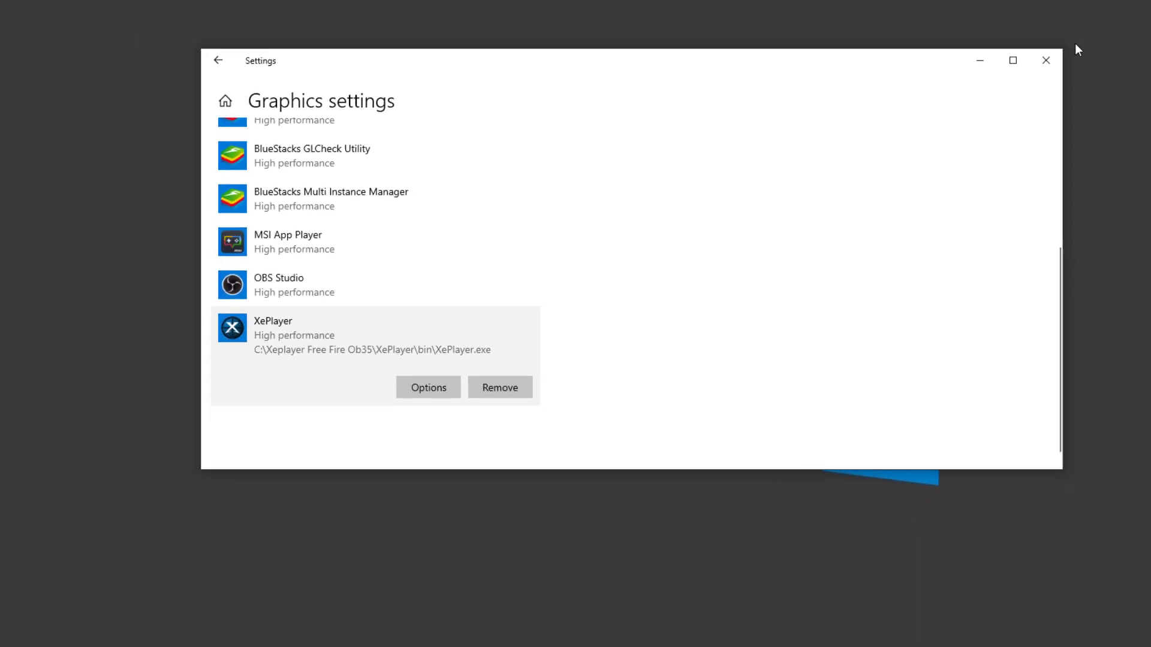
click(1117, 64)
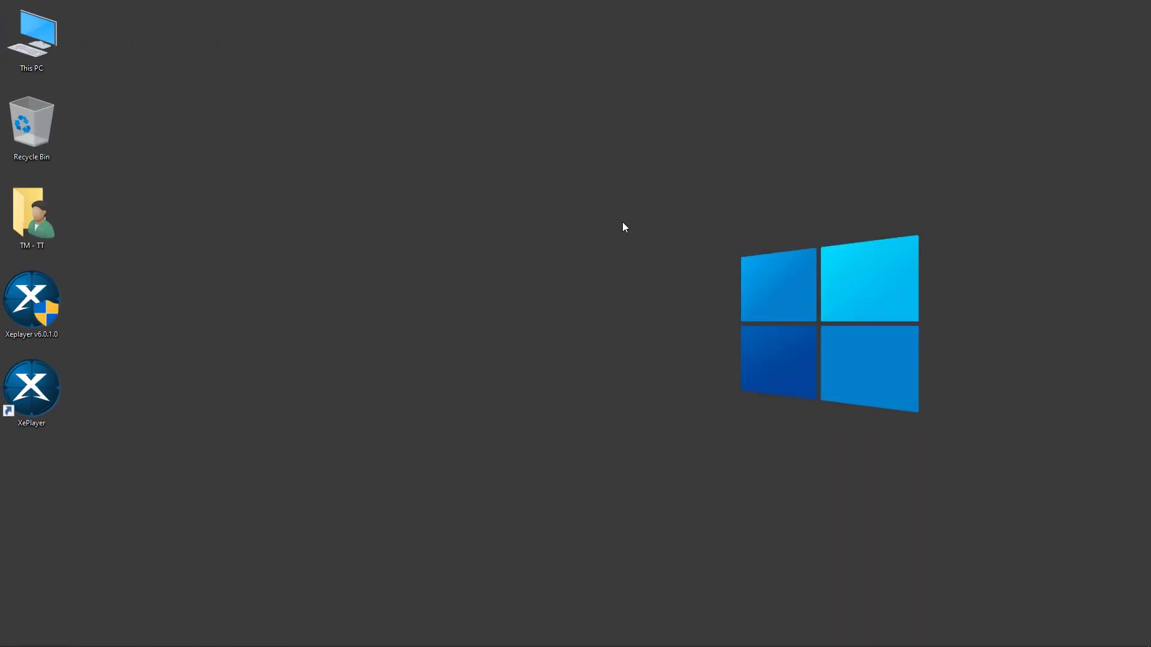
Launch the driver_booster_setup_trial installer from the Captures folder and minimize the folder window
right_click(622, 226)
click(653, 251)
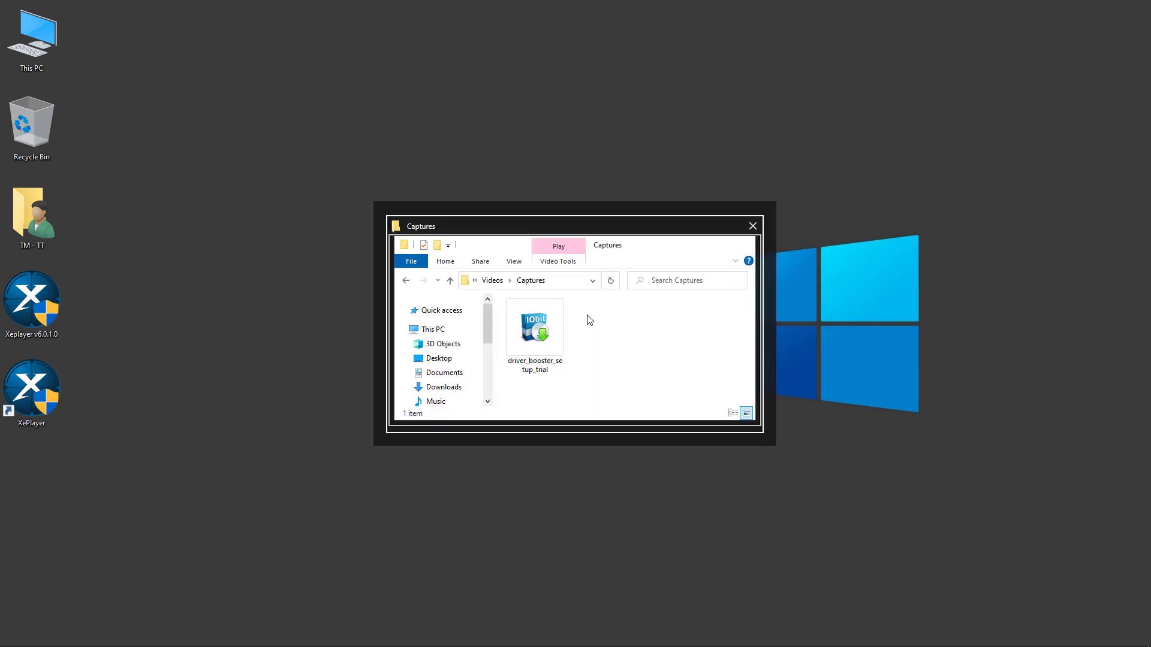
click(565, 324)
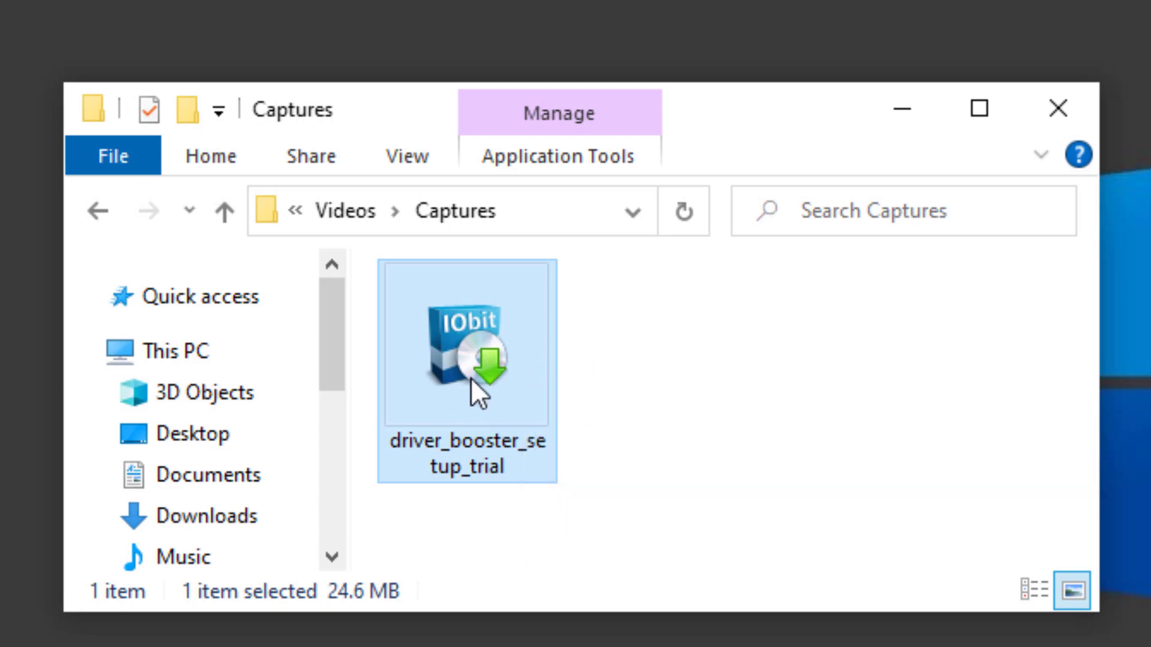
right_click(482, 358)
click(559, 379)
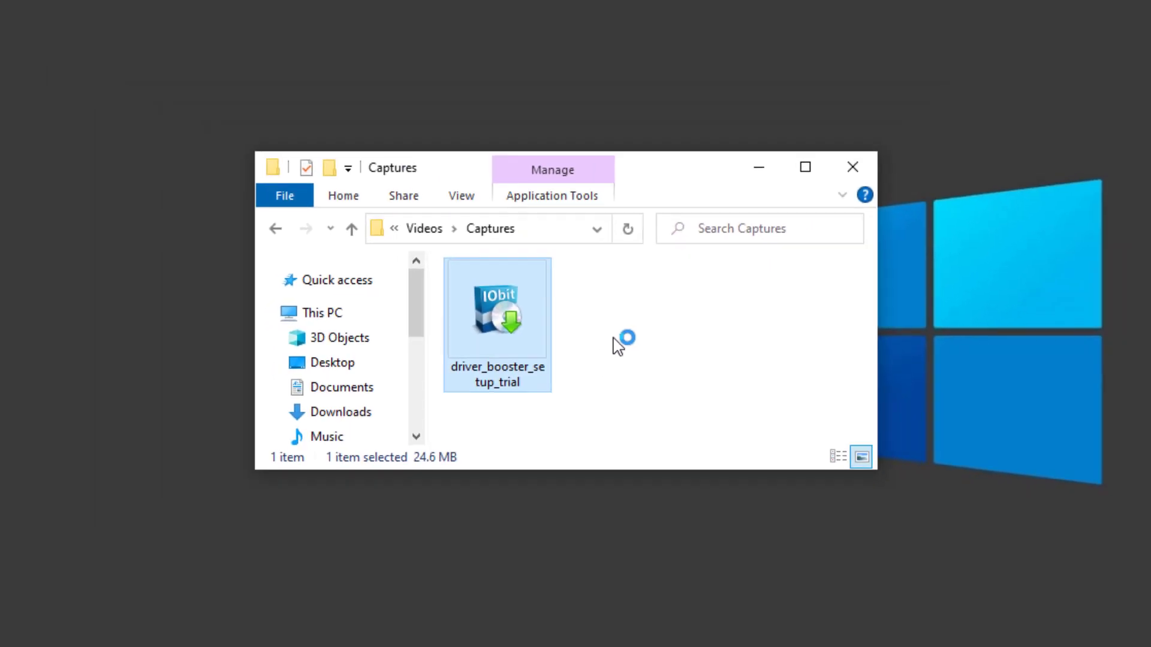
click(762, 162)
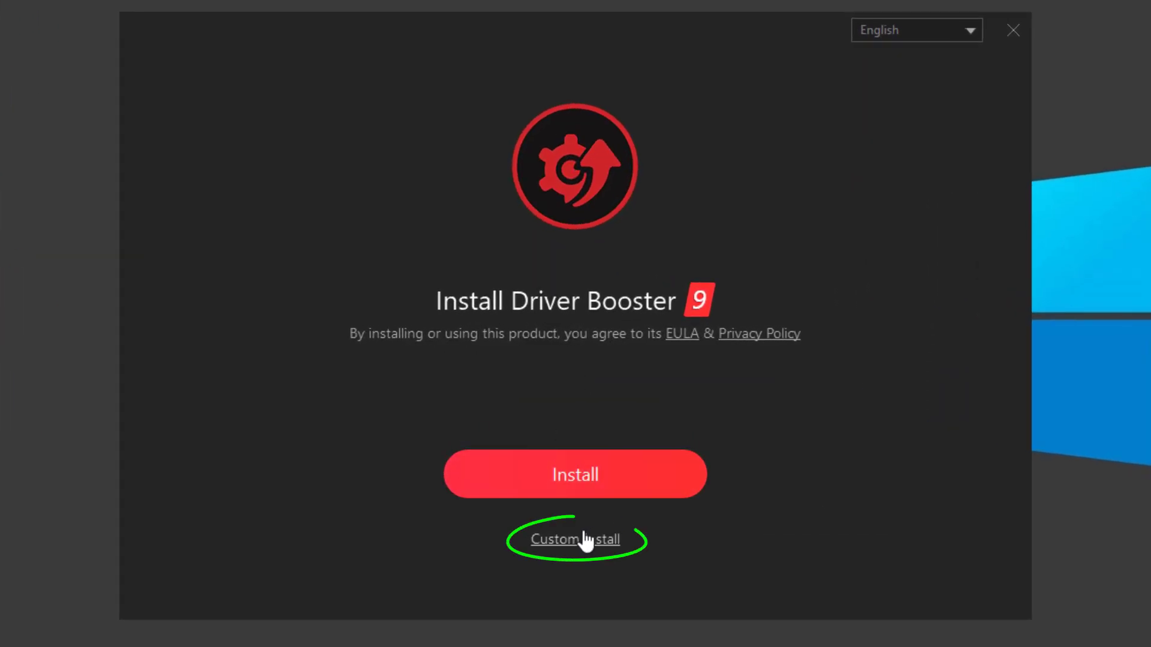
Choose a custom install and set the install folder to a new folder named "Driver Booster" on Local Disk (C:)
click(588, 540)
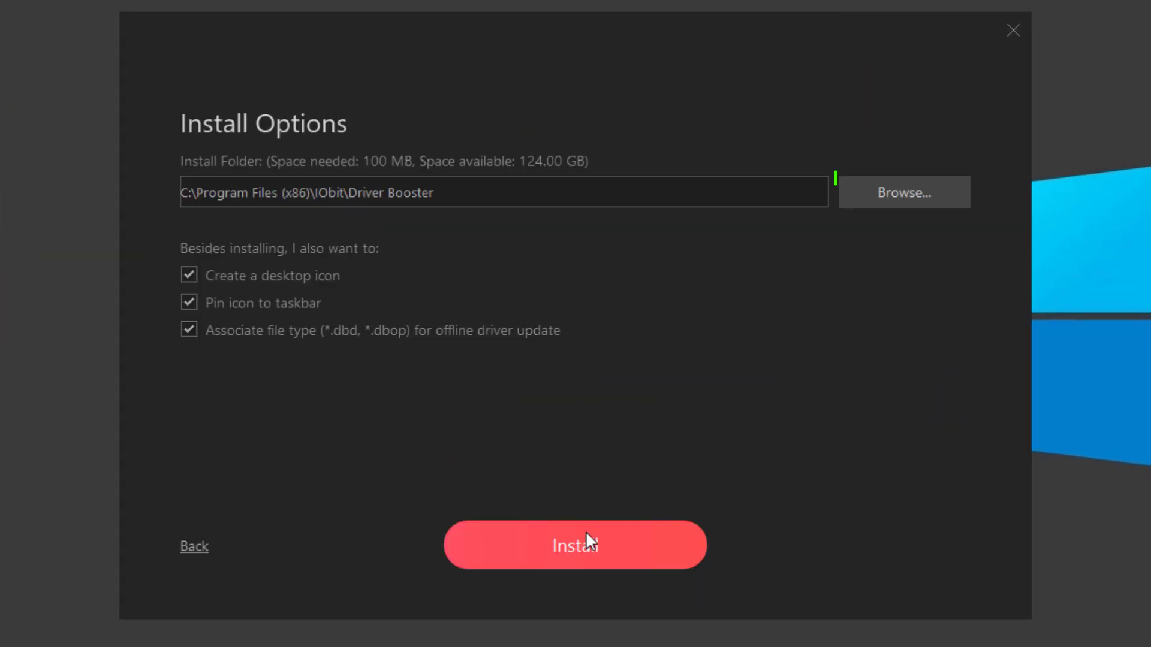
click(873, 204)
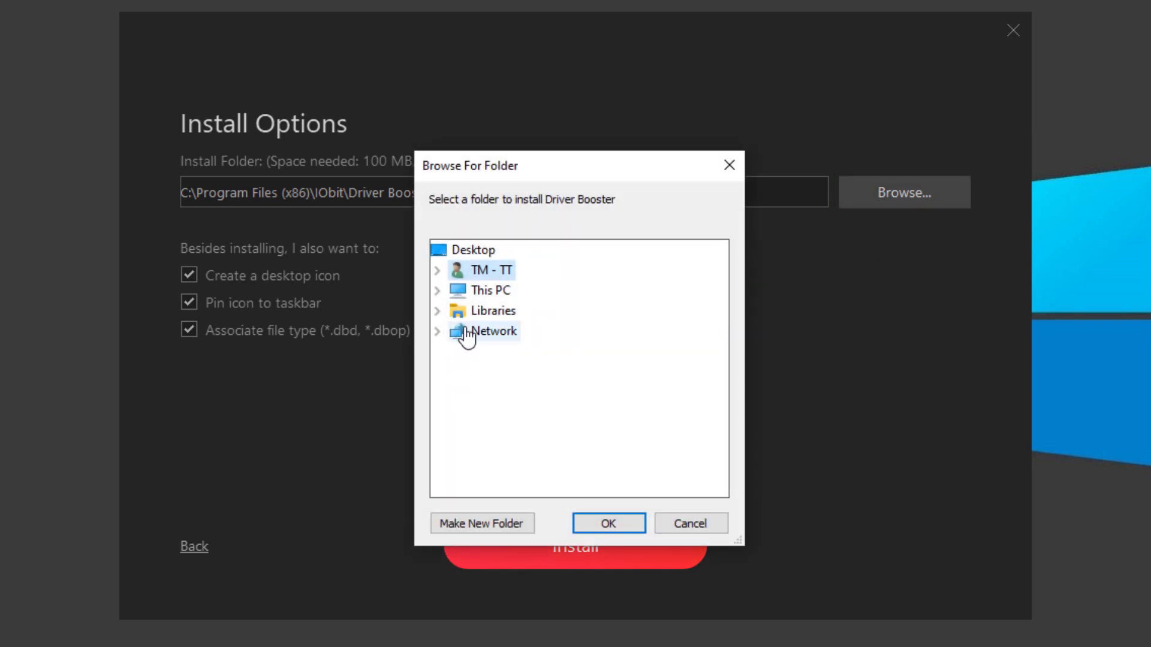
double_click(480, 294)
double_click(515, 413)
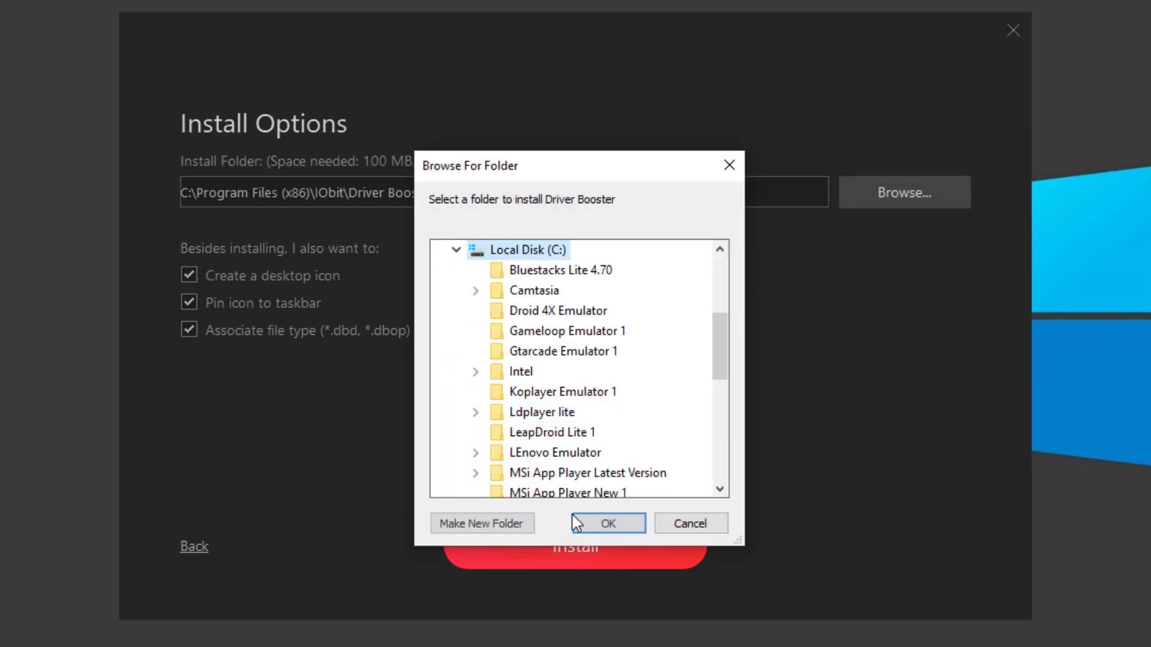
click(494, 526)
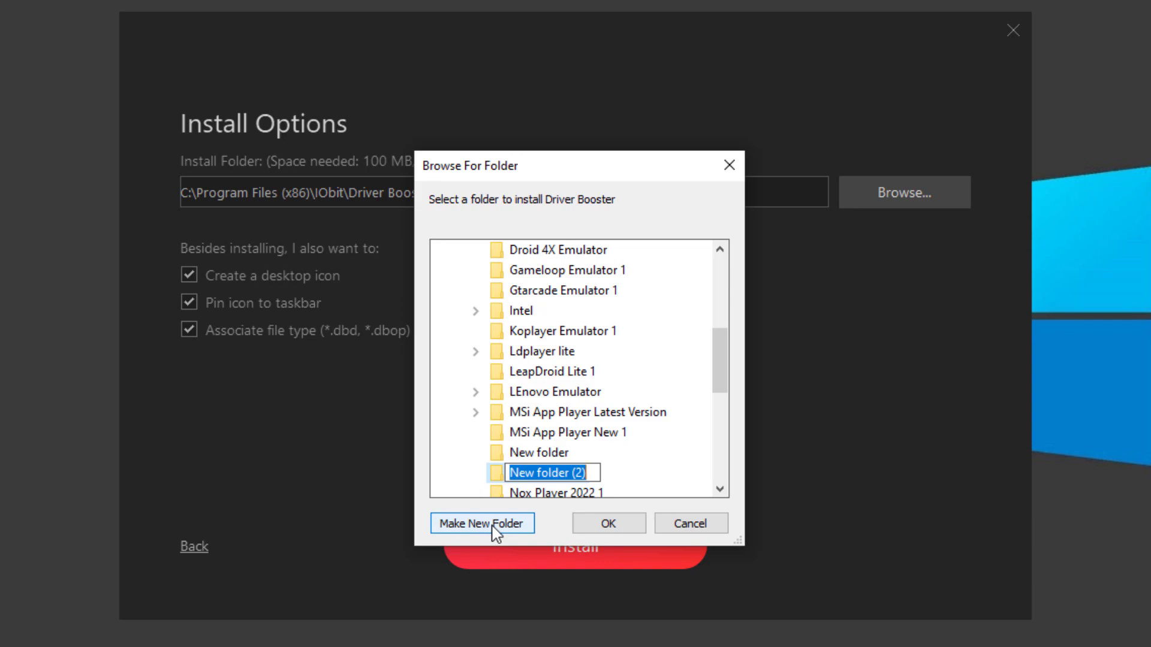
text(Driver B)
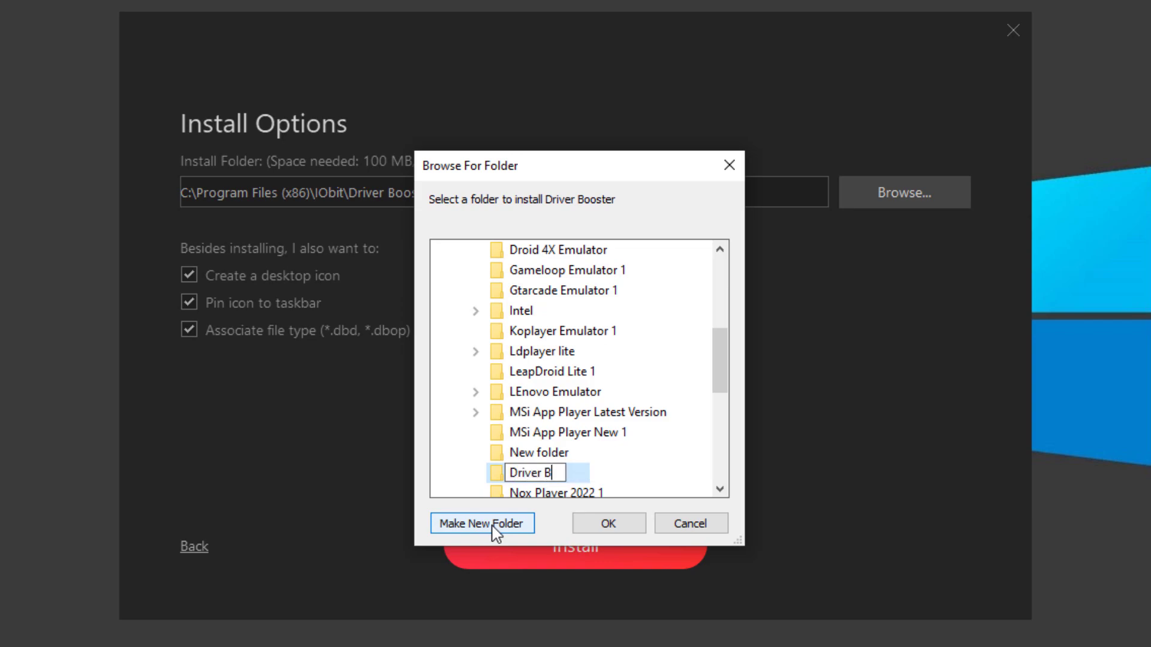
text(ooster)
key(Return)
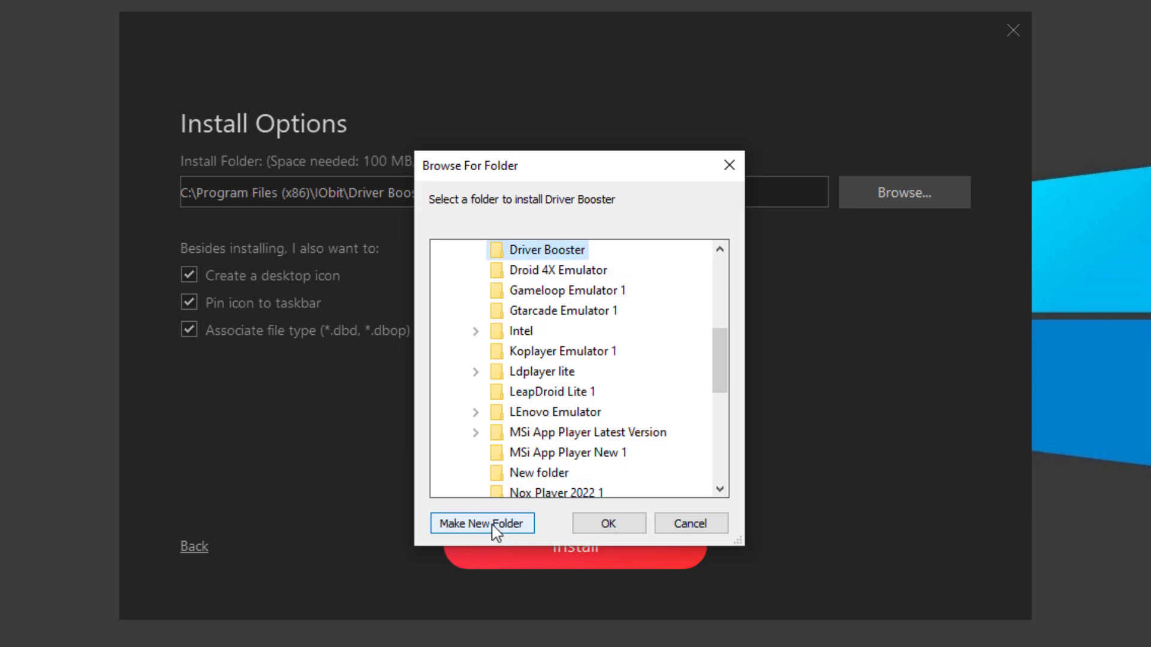
click(643, 517)
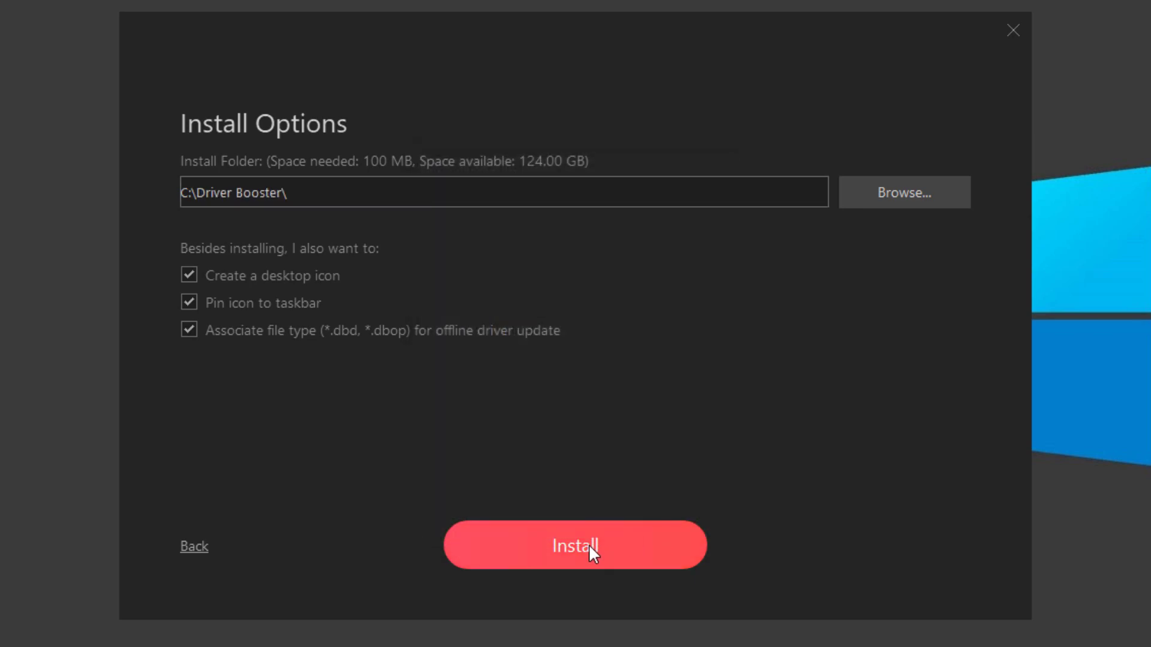
Install Driver Booster, declining the iTop Easy Desktop offer and the IObit subscription with iTop VPN
click(574, 550)
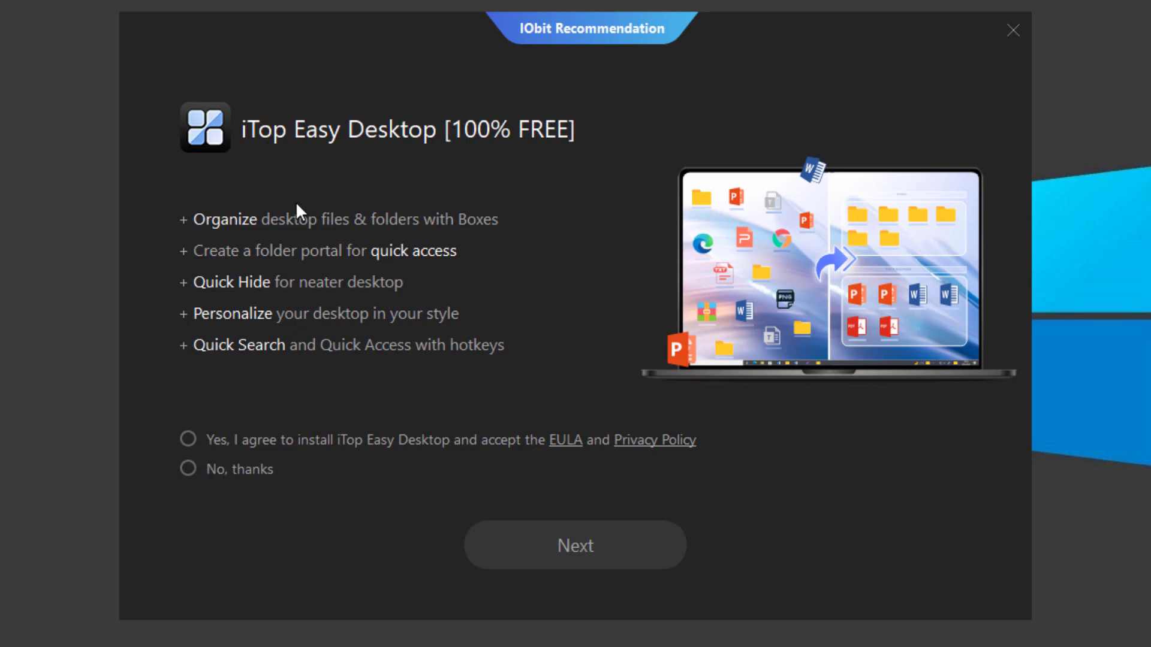
click(189, 474)
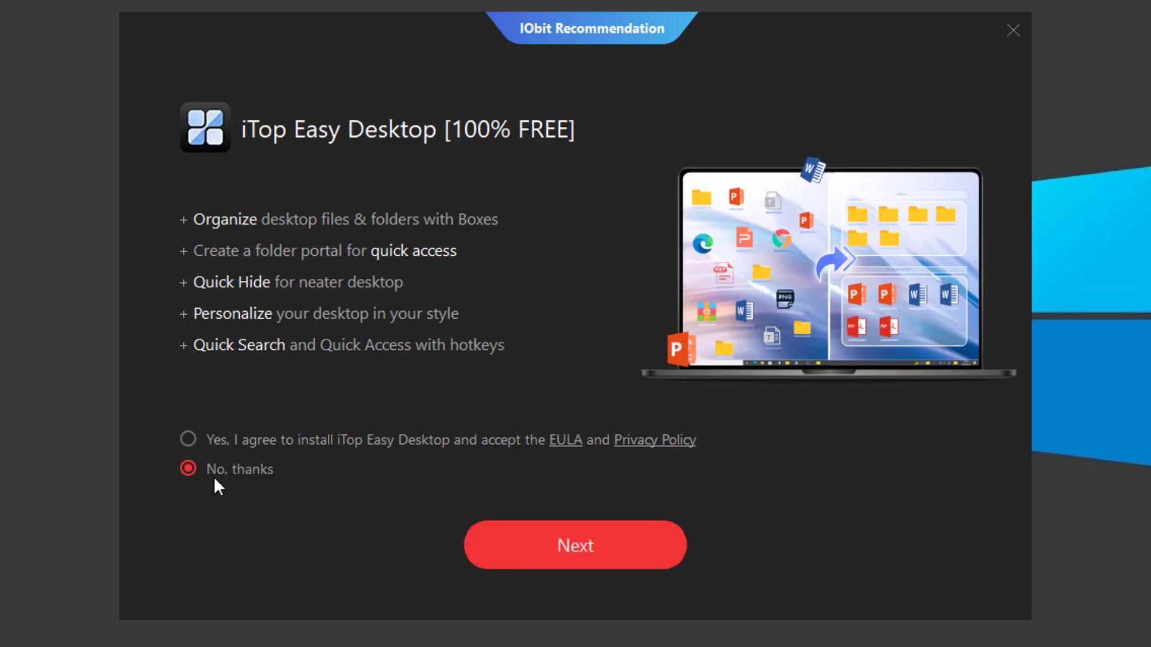
click(570, 545)
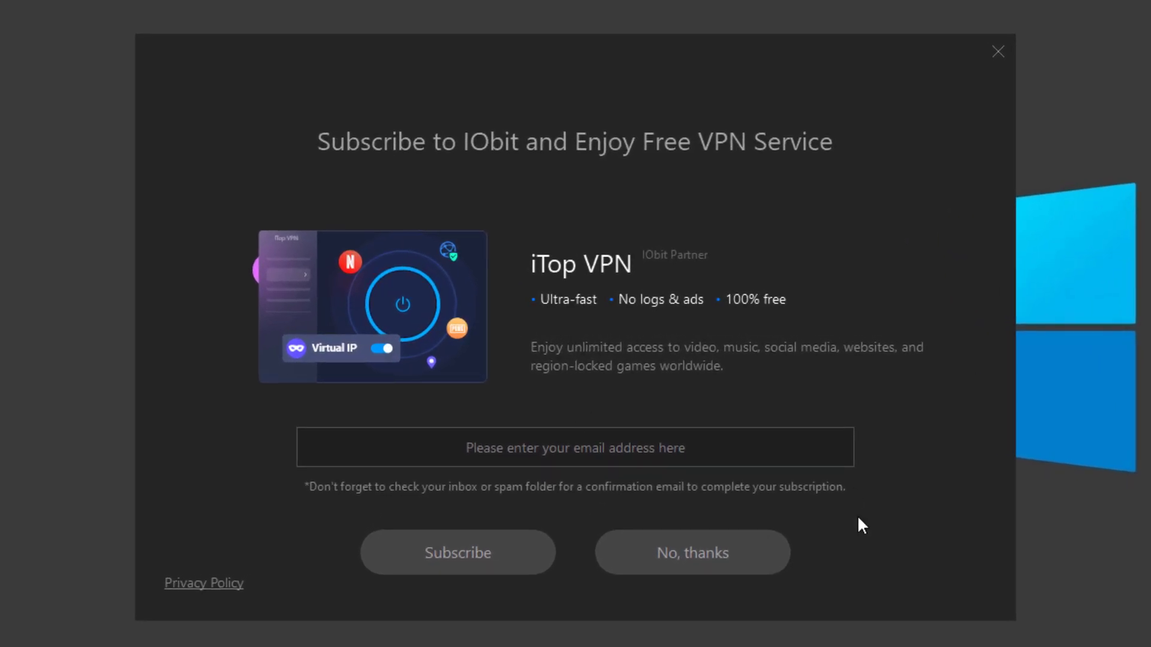
click(730, 553)
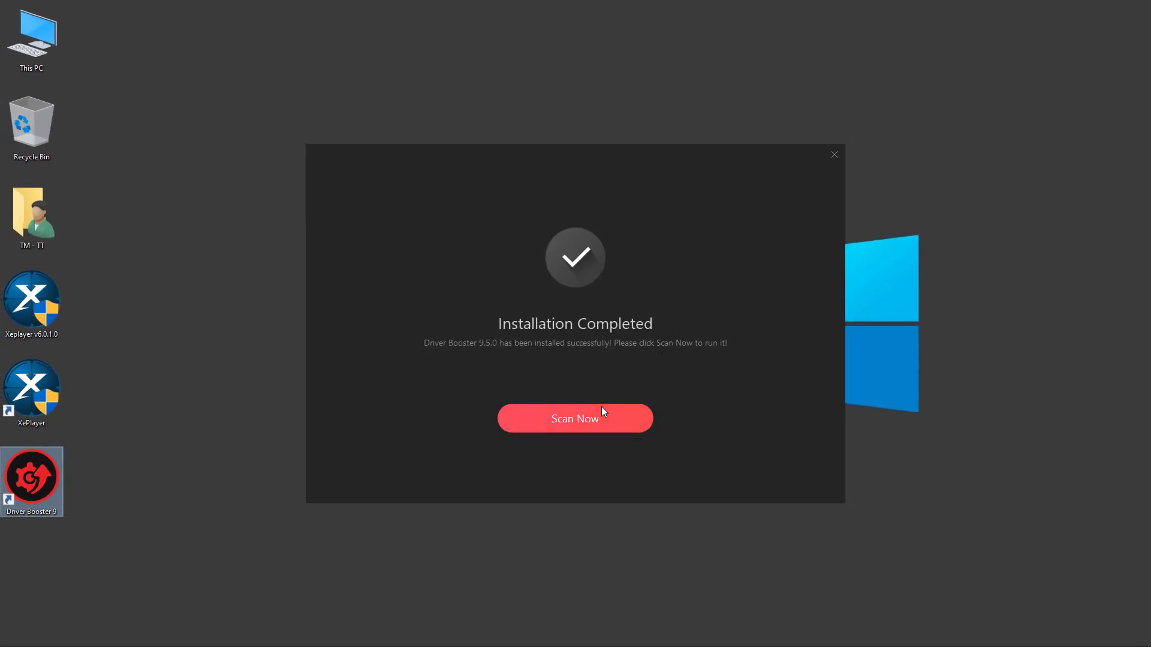
Start the Driver Booster scan and look through the list of outdated device drivers
click(570, 423)
right_click(591, 359)
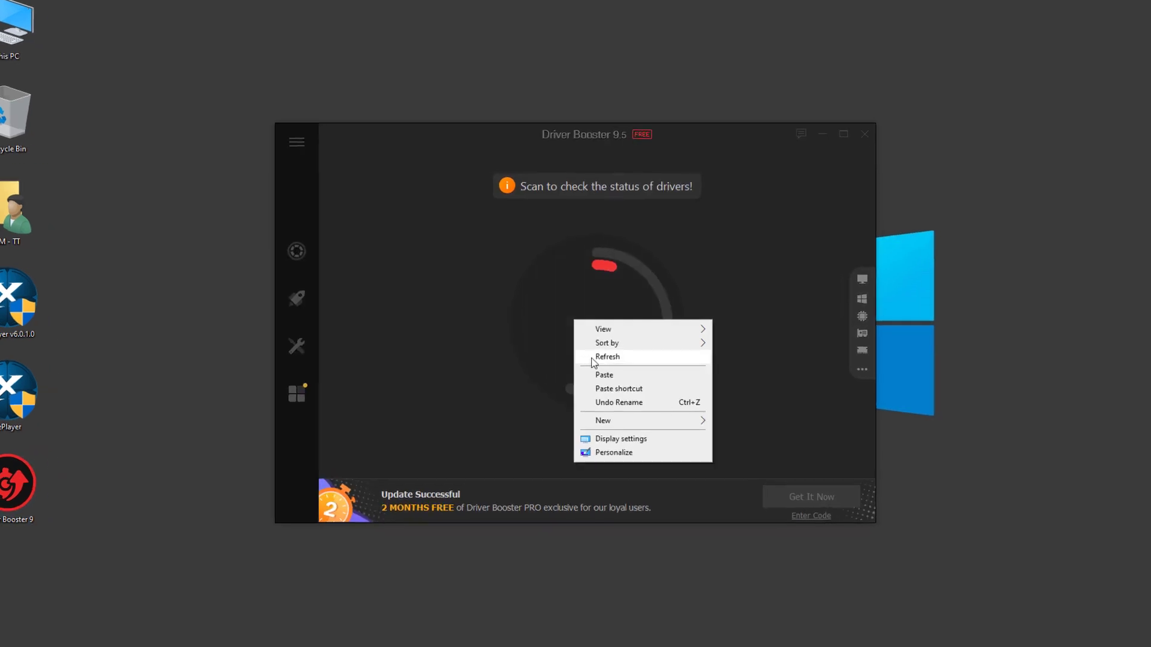
click(591, 358)
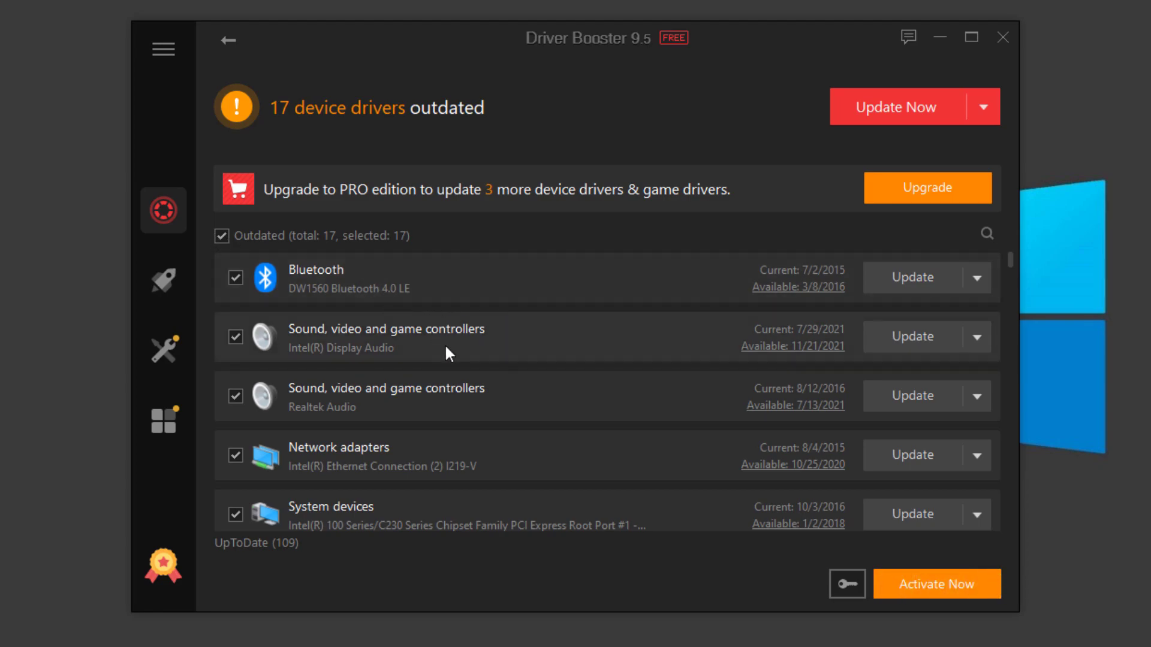
scroll(480, 360, down, 10)
scroll(501, 365, up, 4)
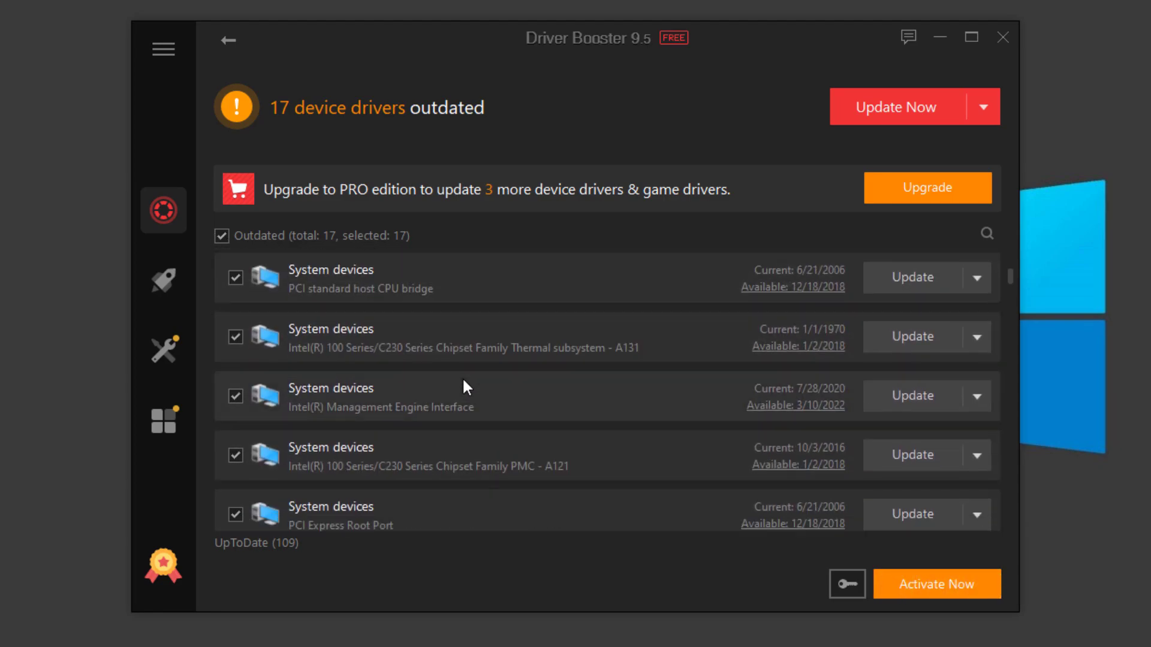
scroll(460, 387, down, 15)
scroll(458, 389, up, 12)
scroll(472, 389, up, 6)
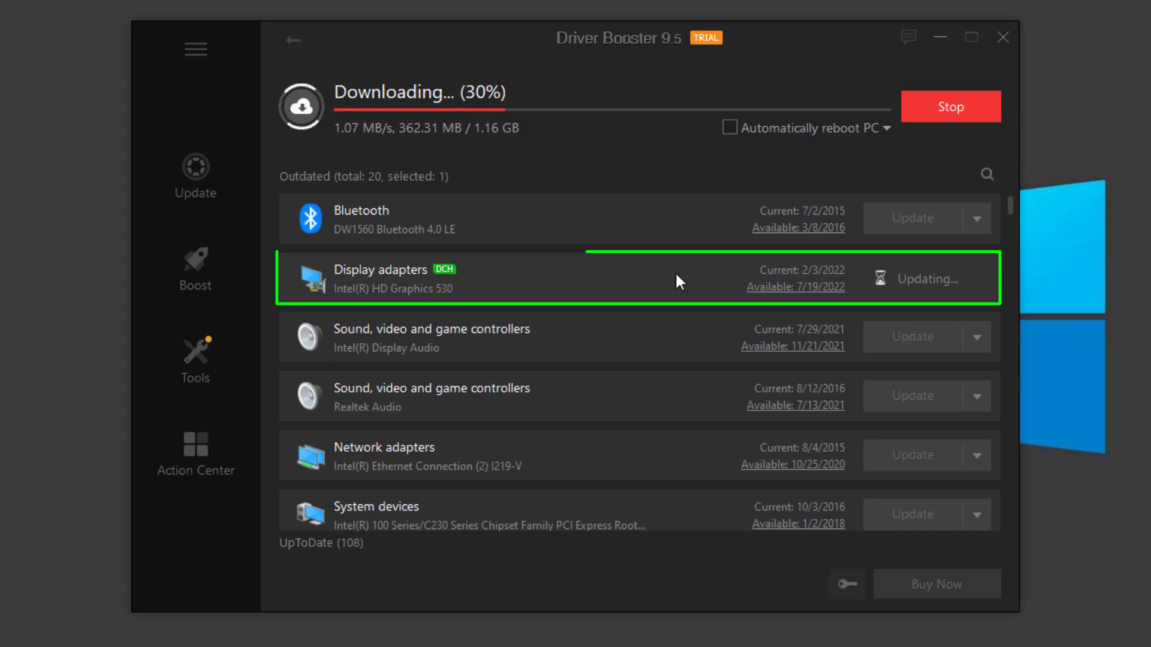
Dismiss the PRO edition upgrade offer and review the remaining outdated drivers
click(645, 179)
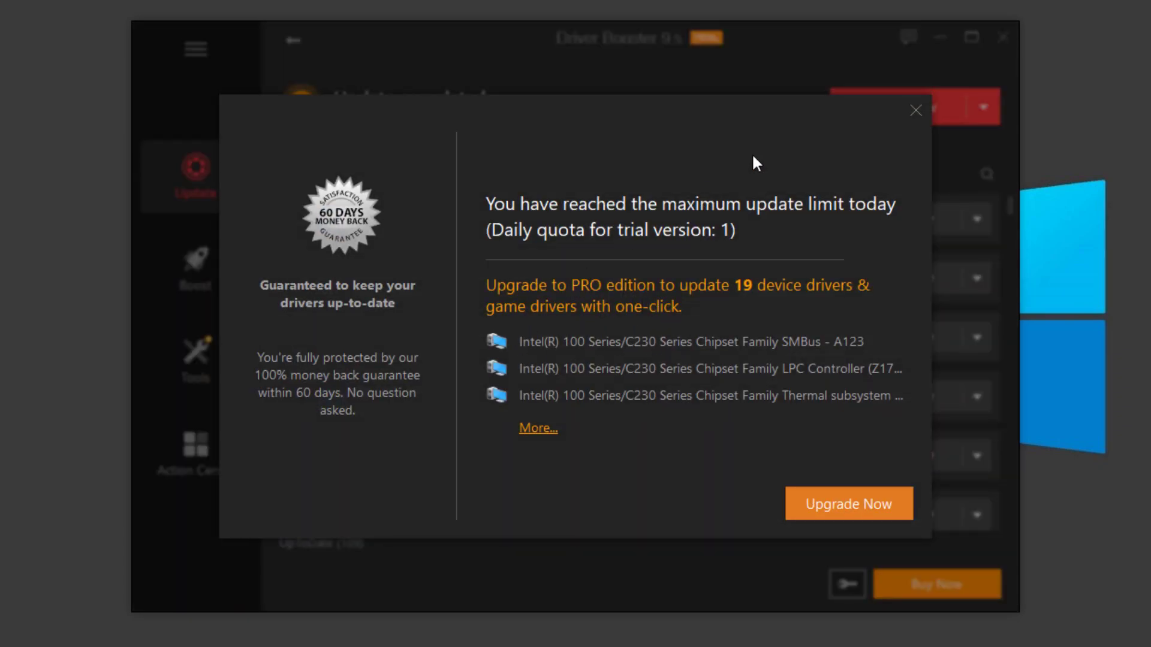
click(915, 110)
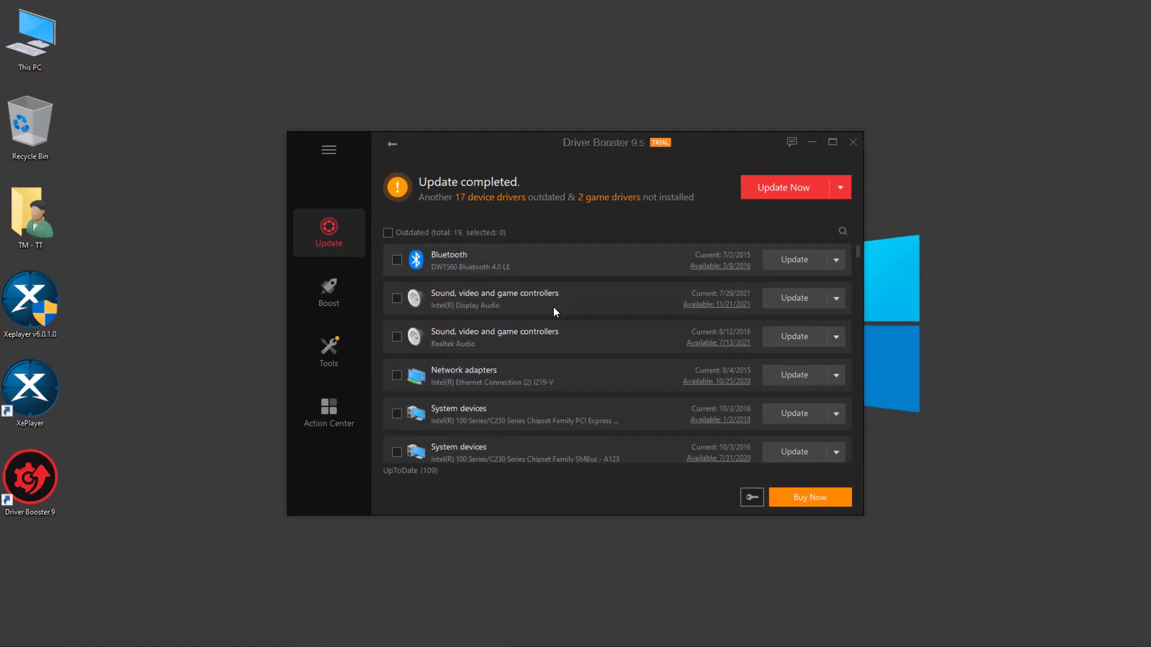
scroll(534, 303, down, 3)
scroll(550, 322, up, 3)
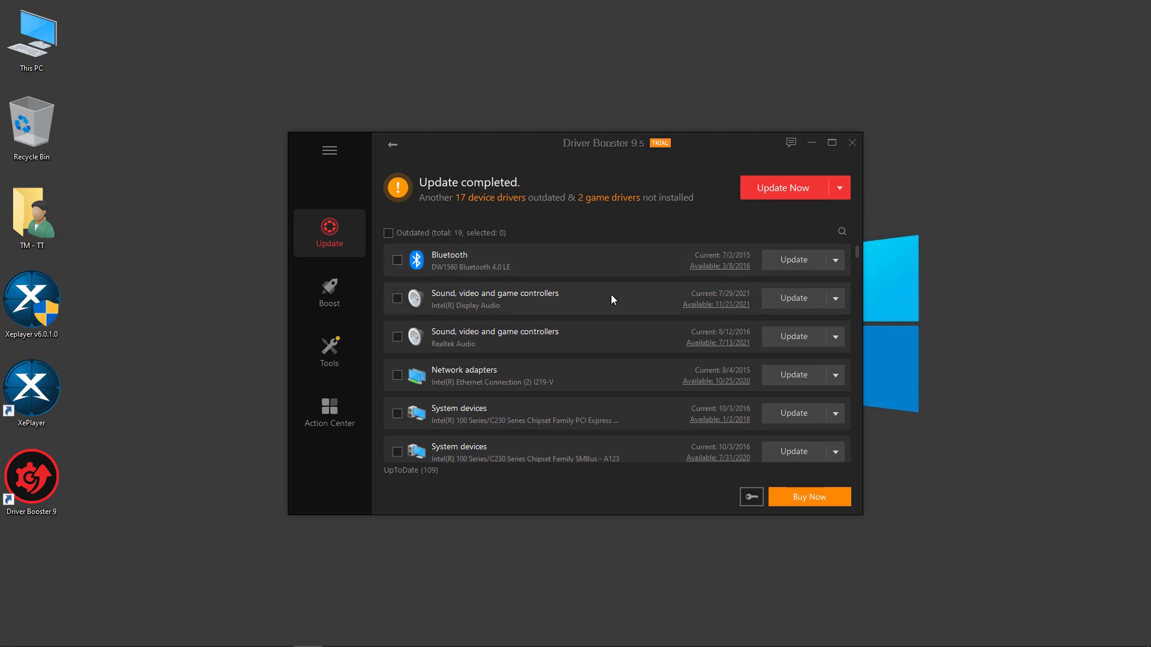
Close Driver Booster and restart the computer
click(852, 143)
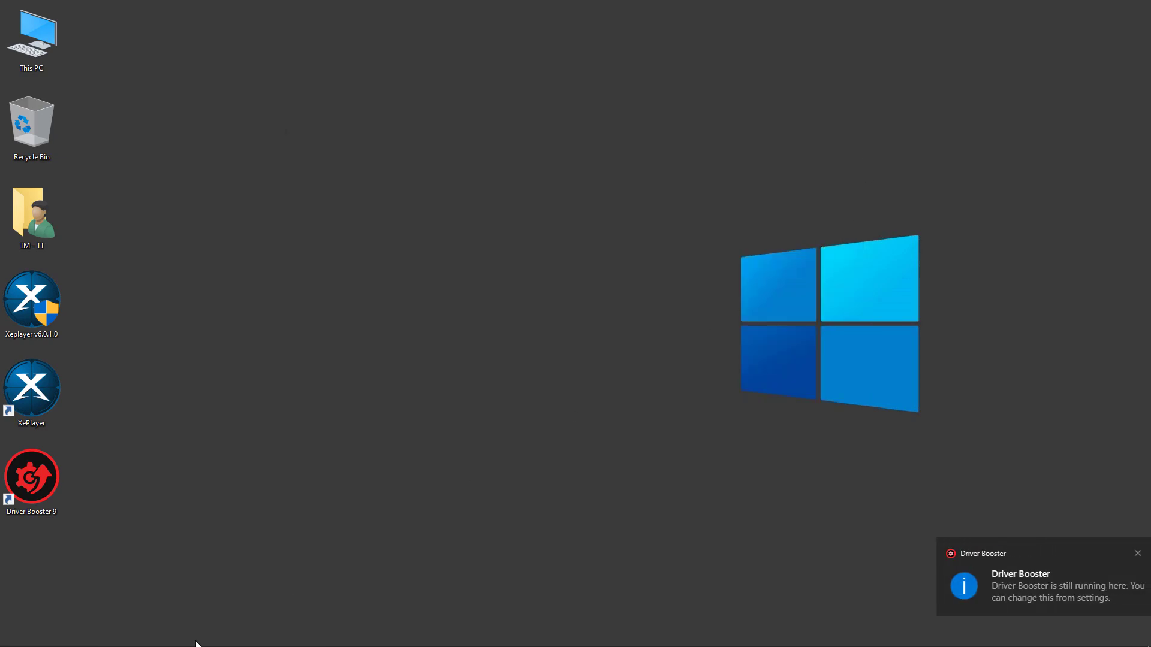
click(4, 642)
click(15, 588)
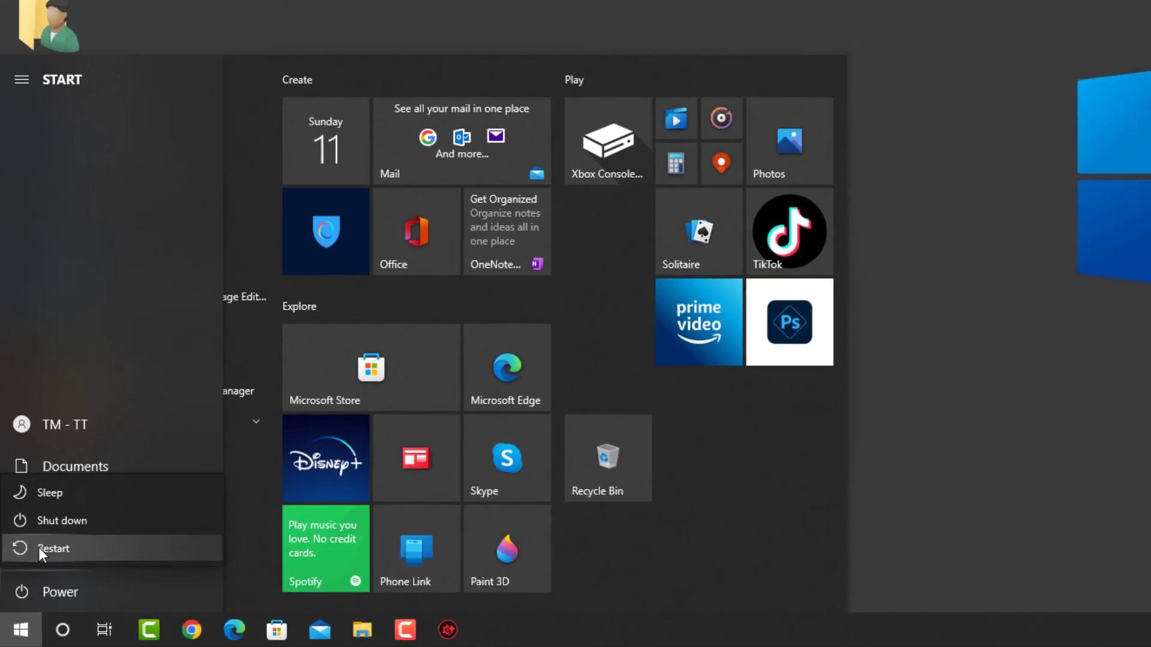
click(36, 576)
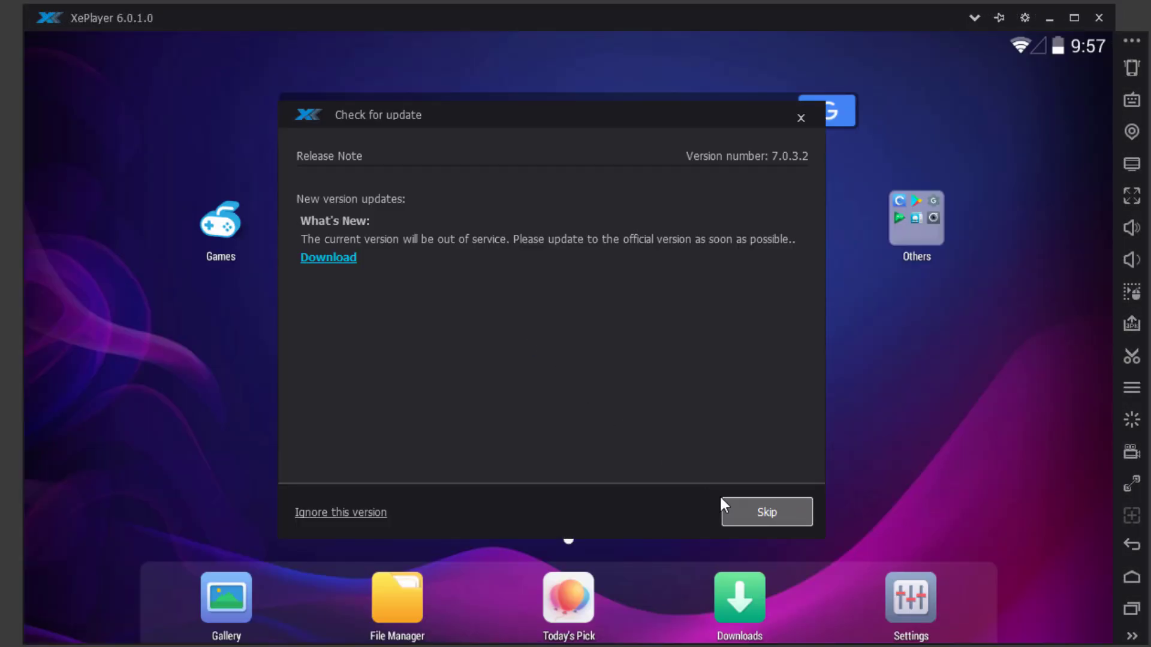
Skip the XePlayer version update and look inside the Others app folder on the home screen
click(763, 515)
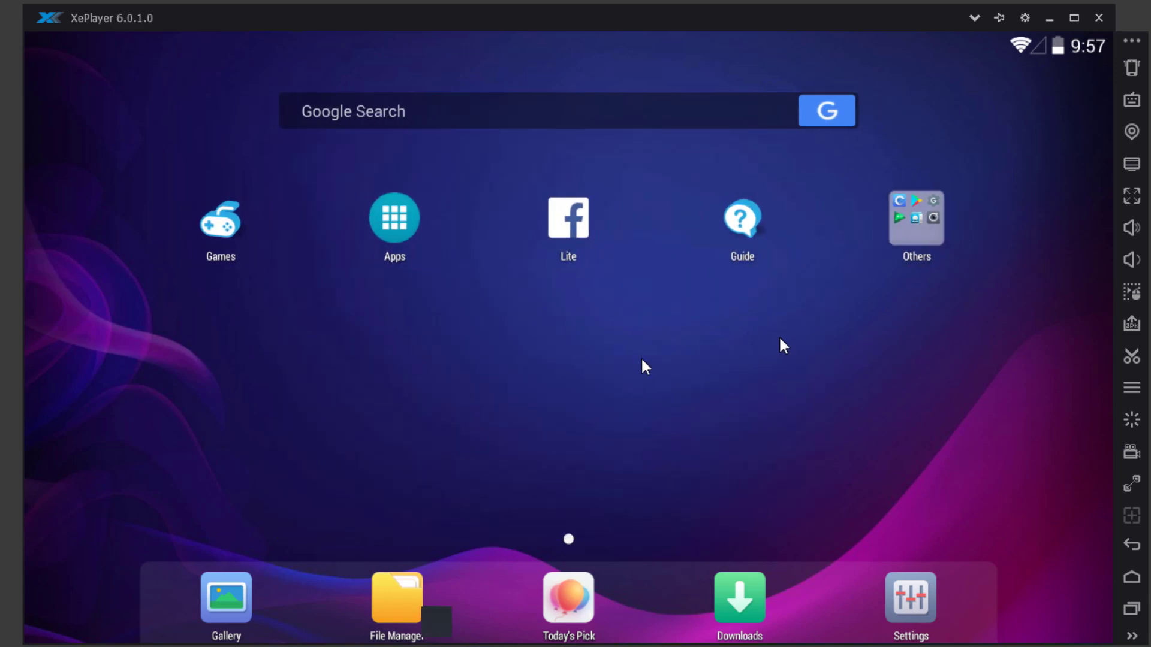
click(943, 237)
click(670, 414)
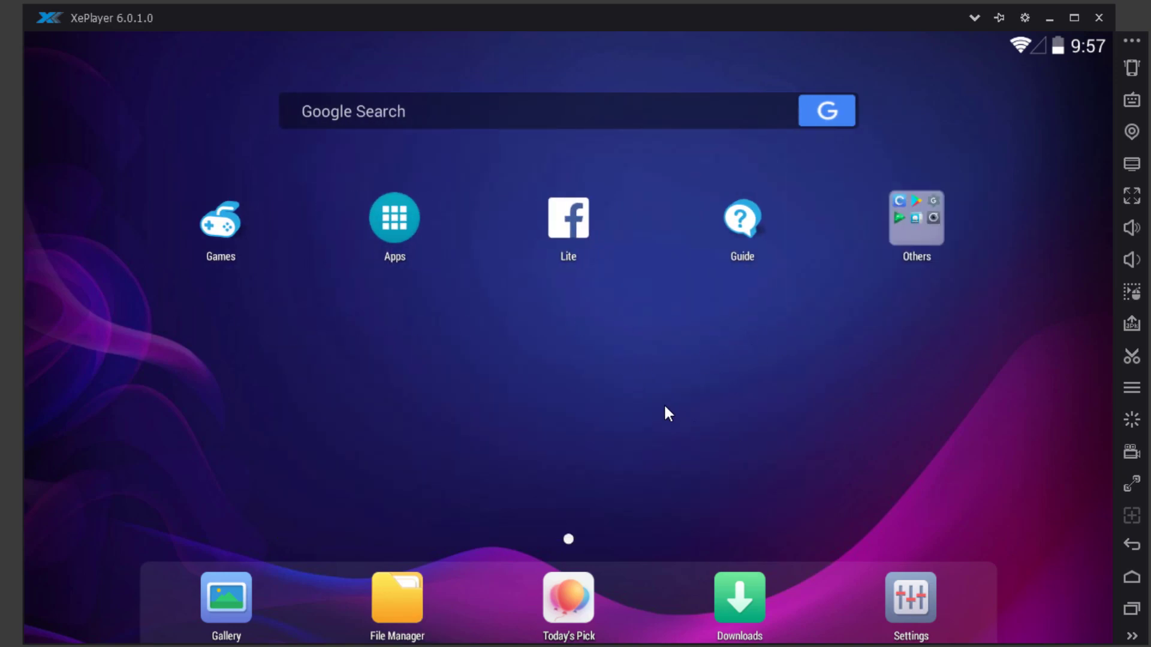
View the emulator's Android version splash screen from the About tablet section of its settings, then leave it
click(911, 599)
scroll(666, 456, down, 5)
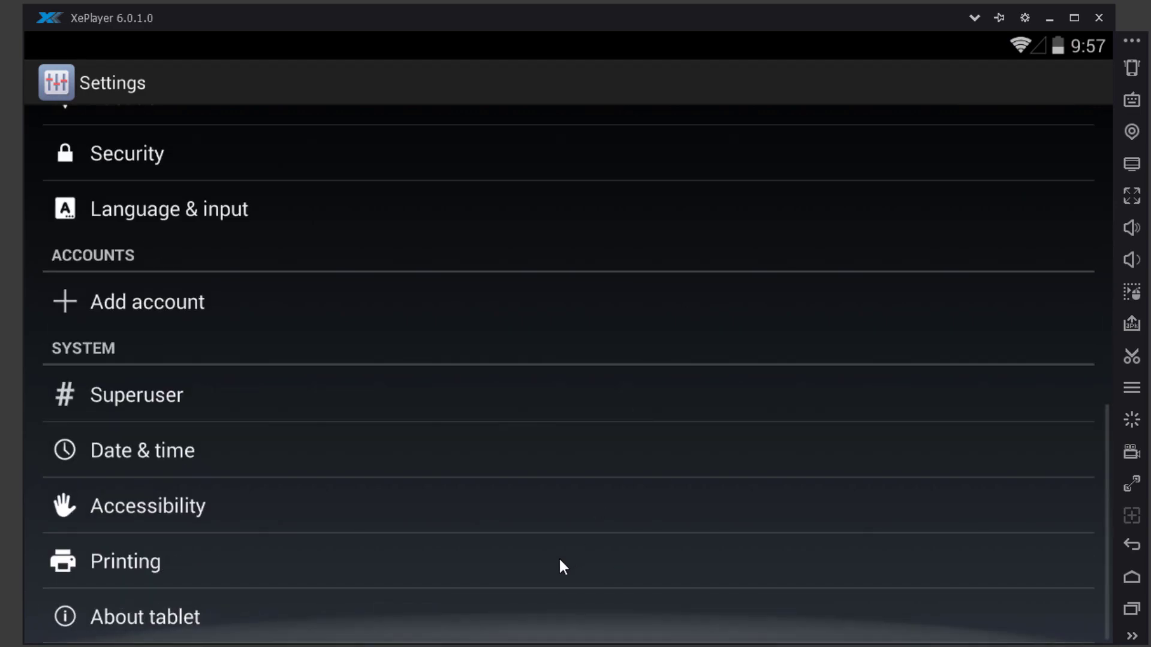
click(422, 604)
triple_click(294, 363)
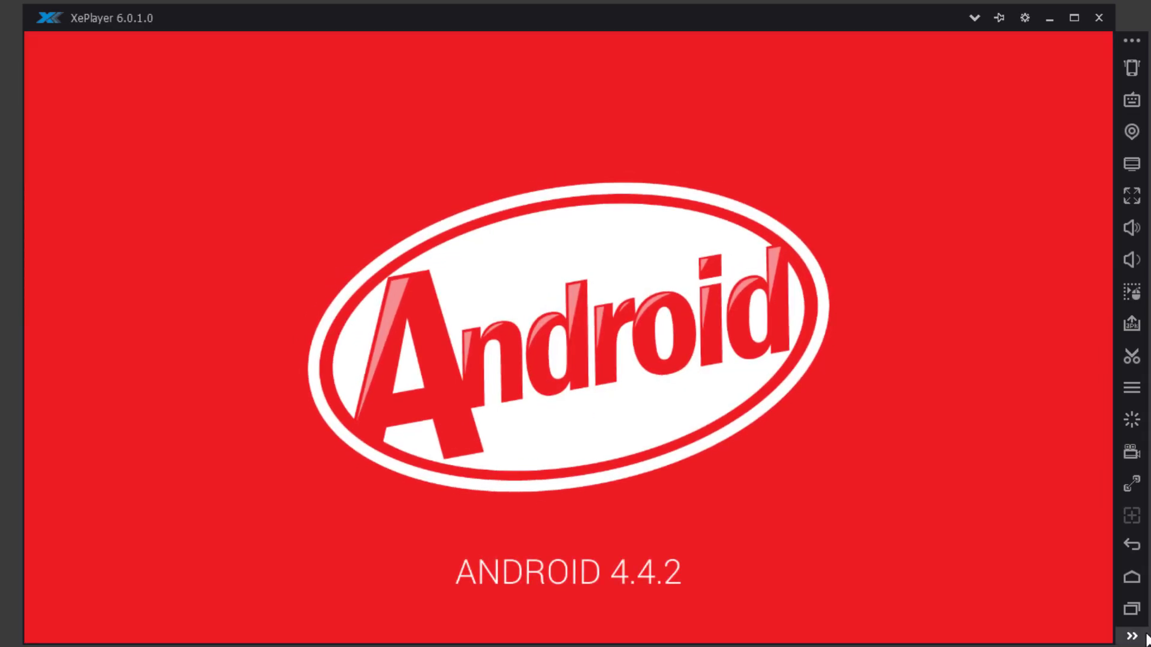
click(1131, 608)
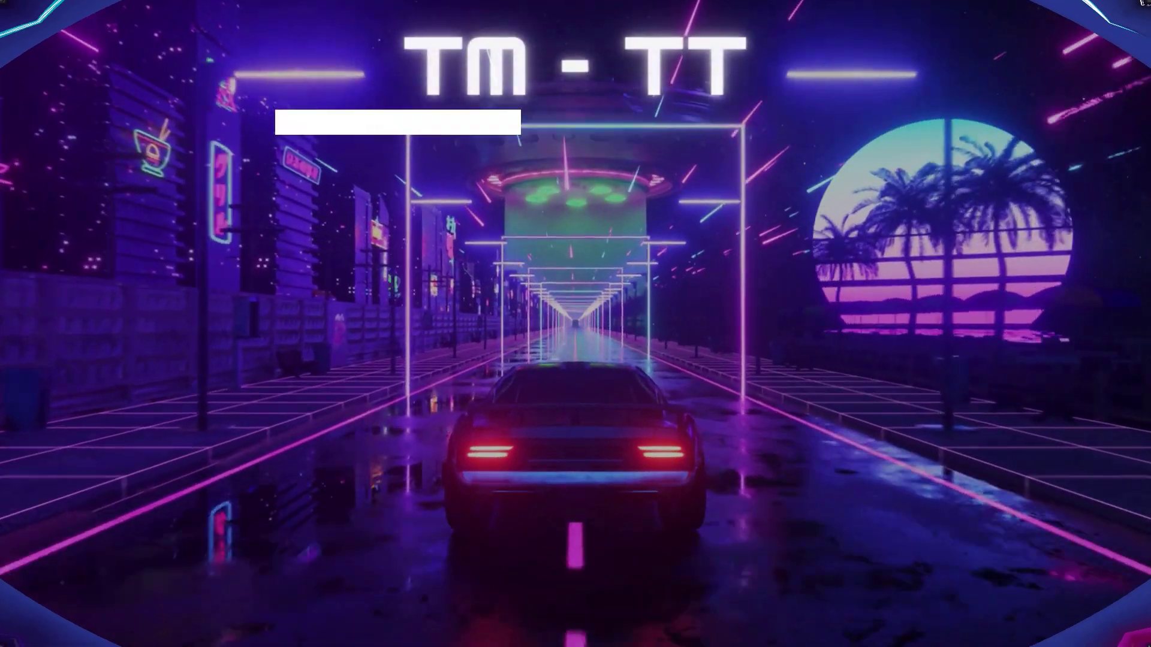